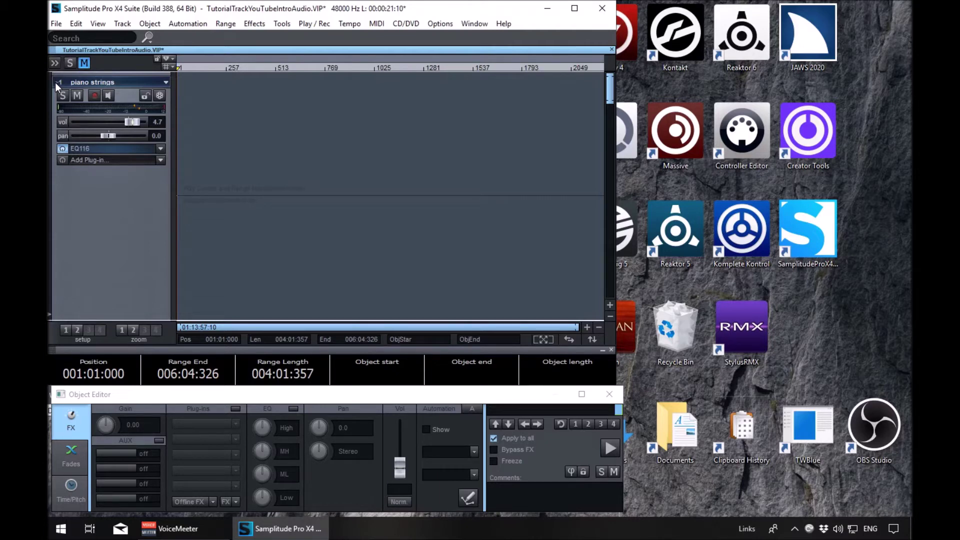
Preview the piano strings track, then set marker 1 at 001:01:000
{"action": "key", "text": "space"}
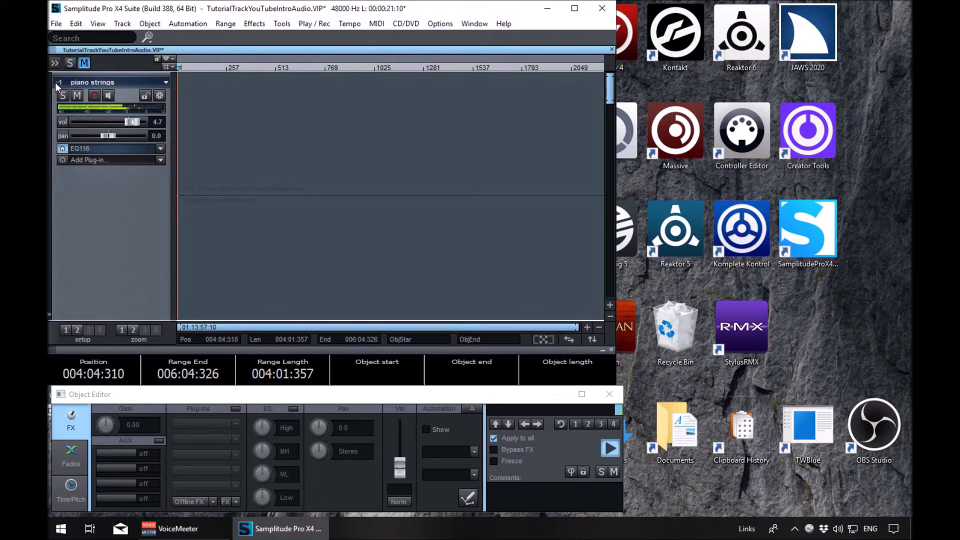
{"action": "key", "text": "space"}
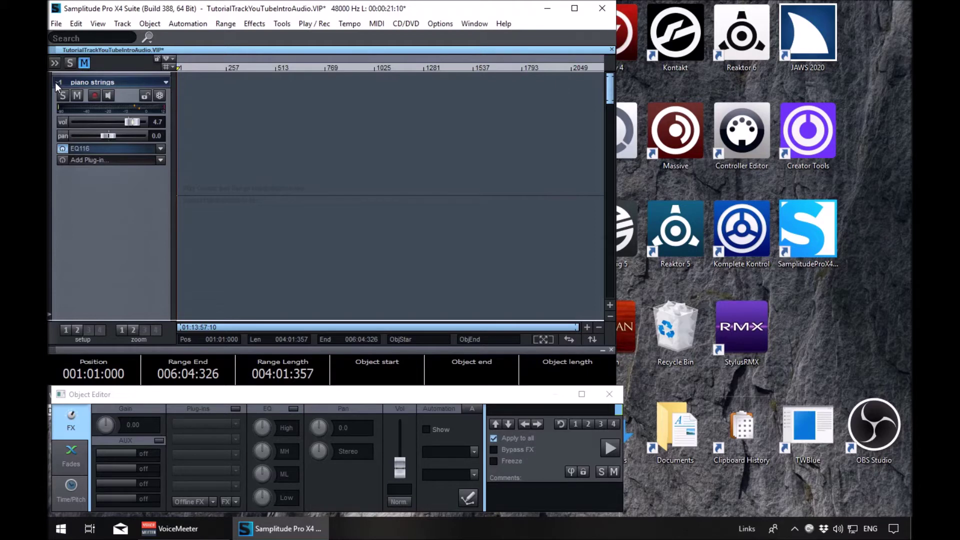
{"action": "key", "text": "m"}
Set marker 2 at bar 3 (003:01:000) and test jumping between it and the start
{"action": "key", "text": "Right"}
{"action": "key", "text": "Right"}
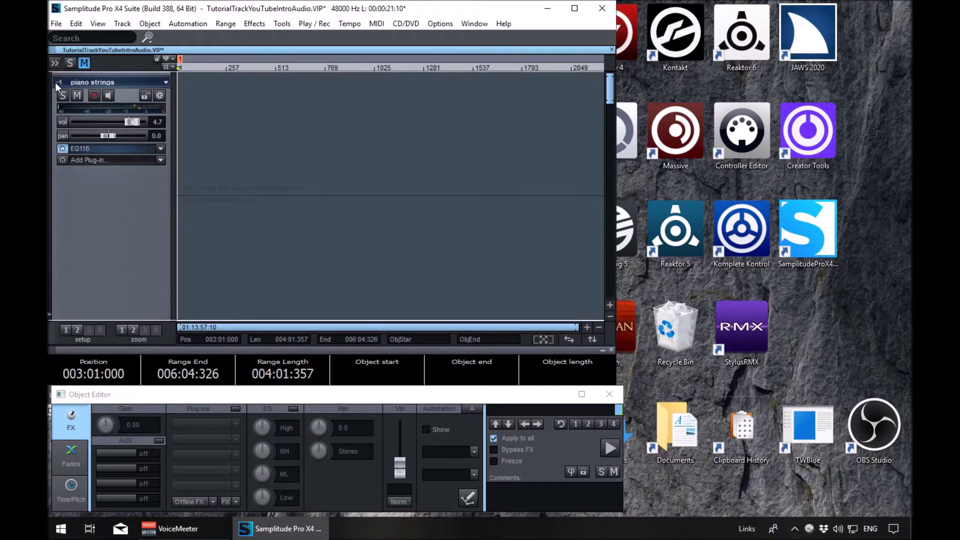
{"action": "key", "text": "m"}
{"action": "key", "text": "Home"}
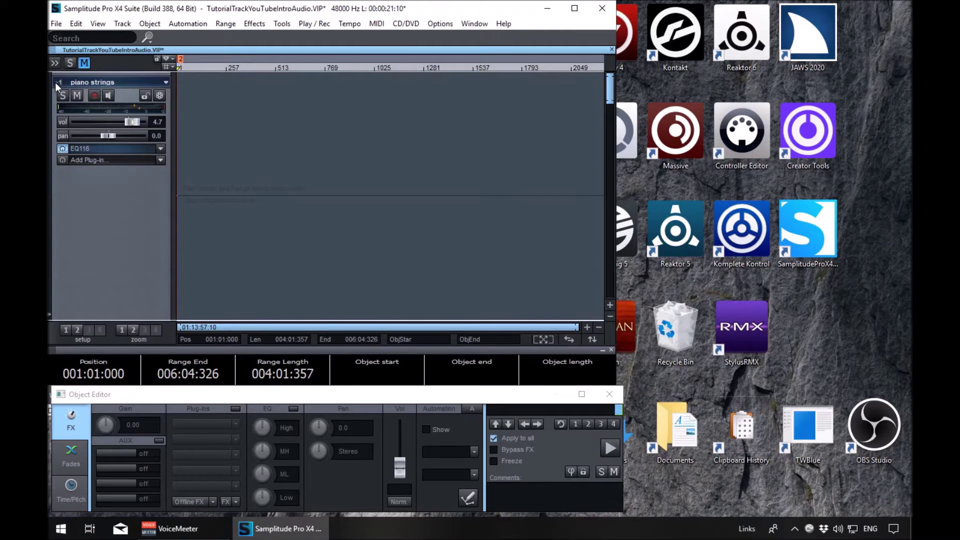
{"action": "key", "text": "ctrl+z"}
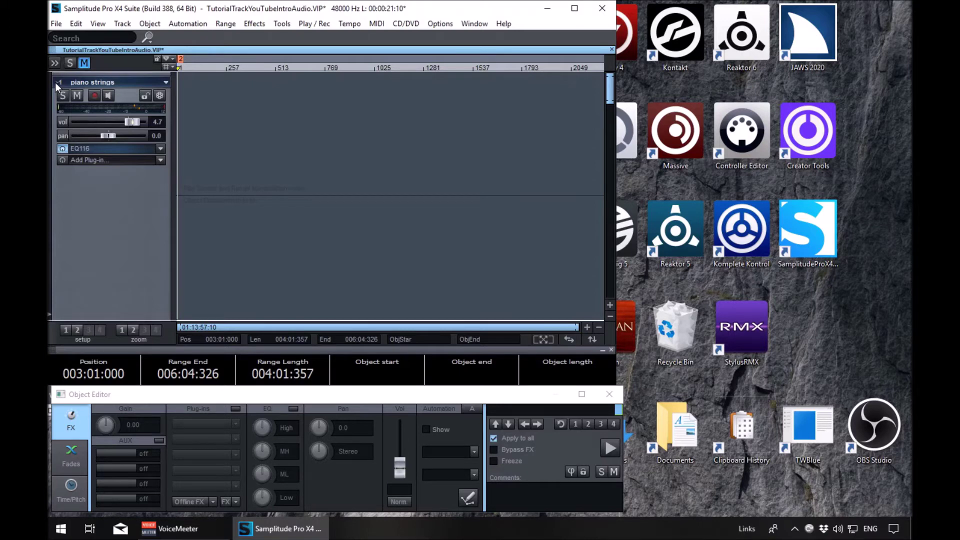
{"action": "key", "text": "Home"}
{"action": "key", "text": "space"}
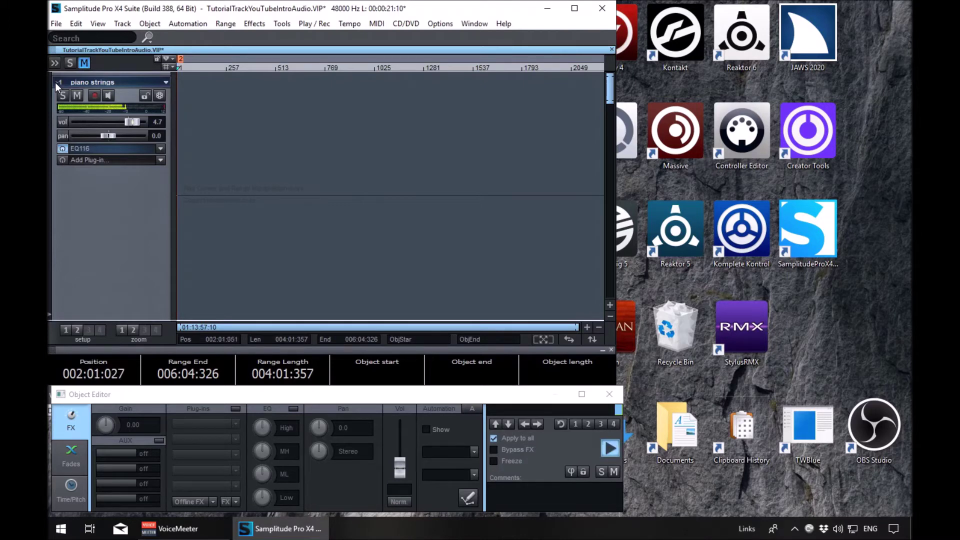
{"action": "key", "text": "Home"}
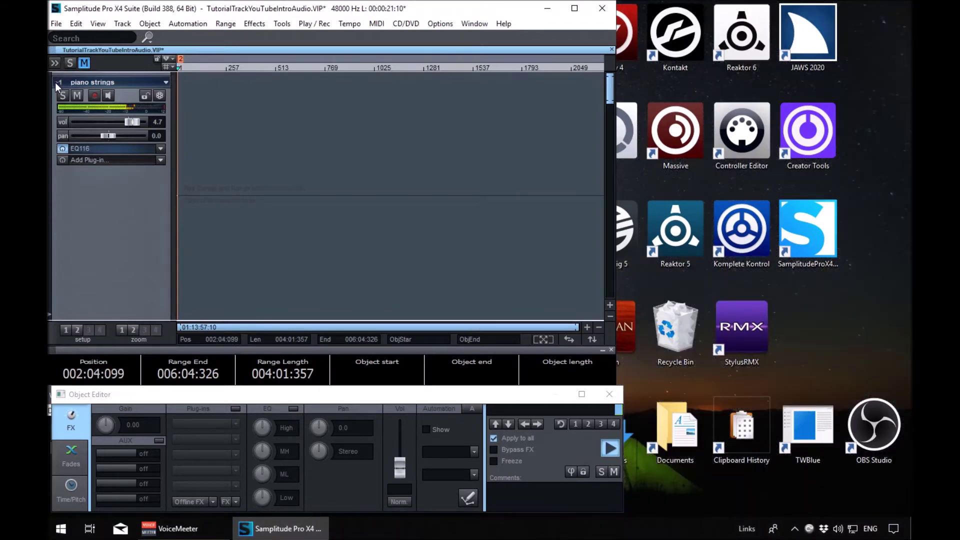
{"action": "key", "text": "space"}
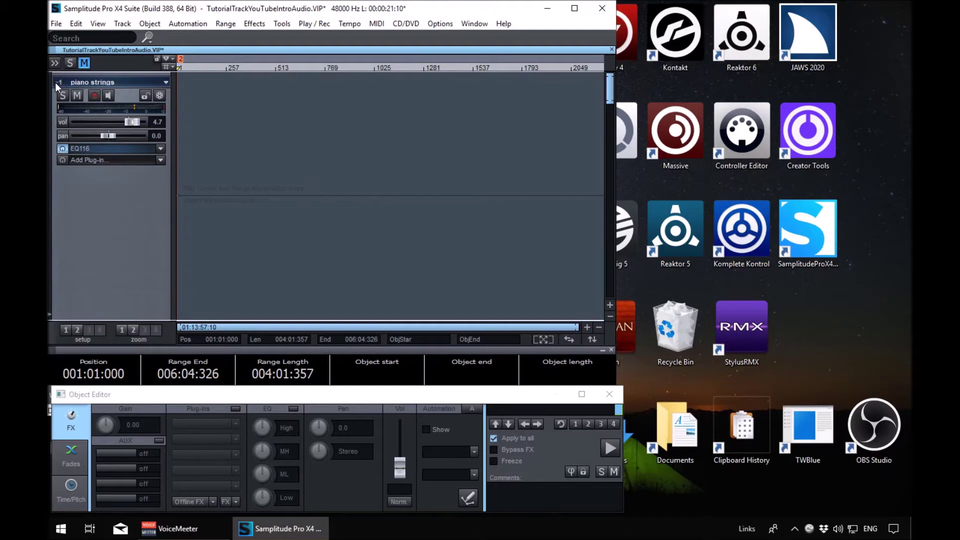
Place marker 3 at 005:01:000, play from there, then jump back to marker 2
{"action": "key", "text": "Right"}
{"action": "key", "text": "Right"}
{"action": "key", "text": "Right"}
{"action": "key", "text": "Right"}
{"action": "key", "text": "space"}
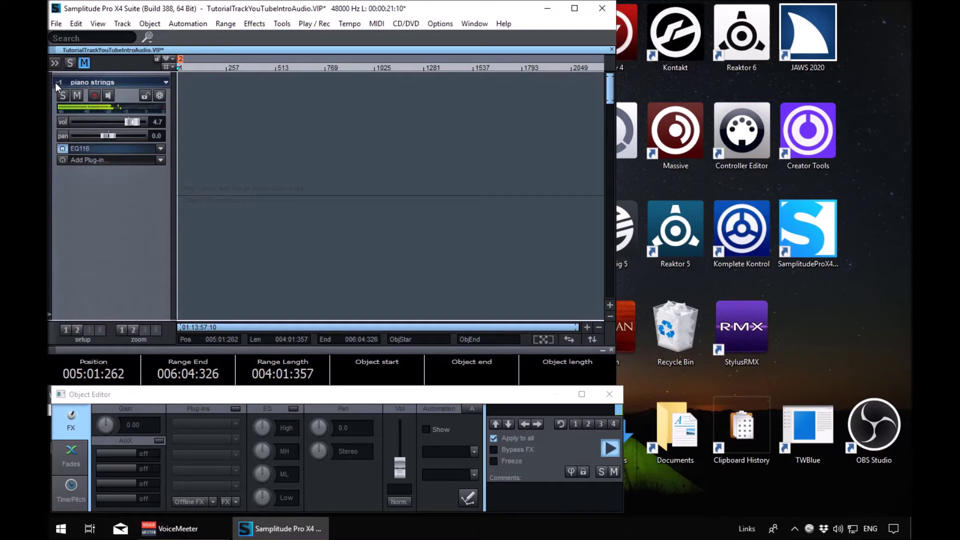
{"action": "key", "text": "space"}
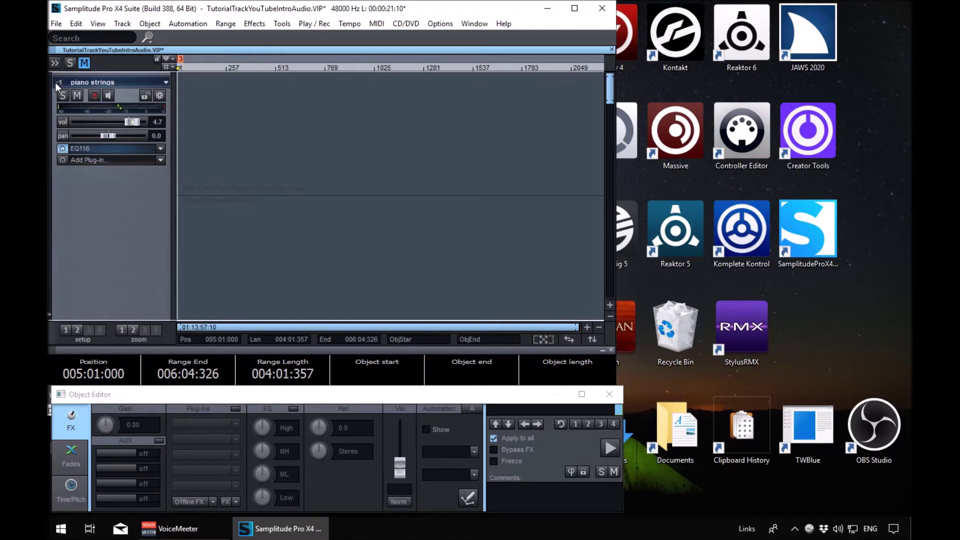
{"action": "key", "text": "Home"}
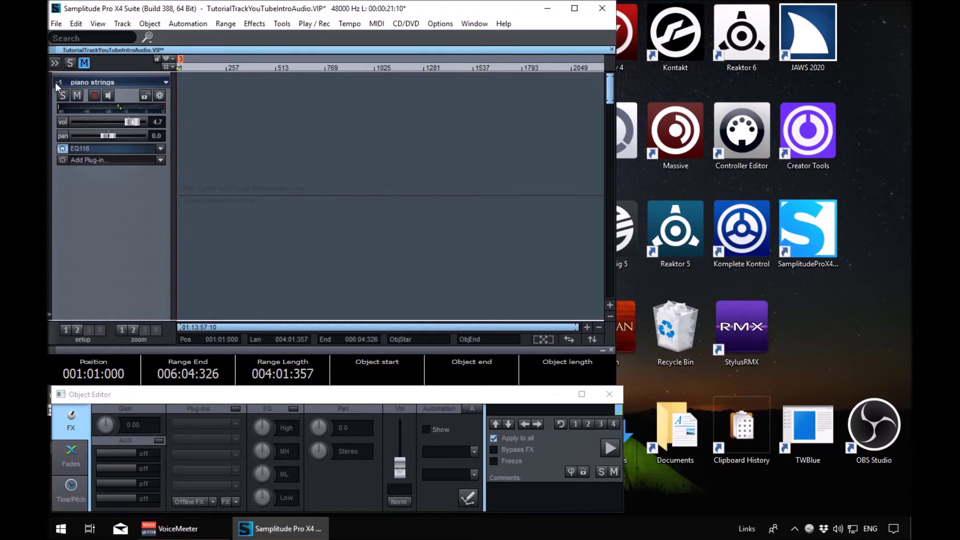
{"action": "key", "text": "Right"}
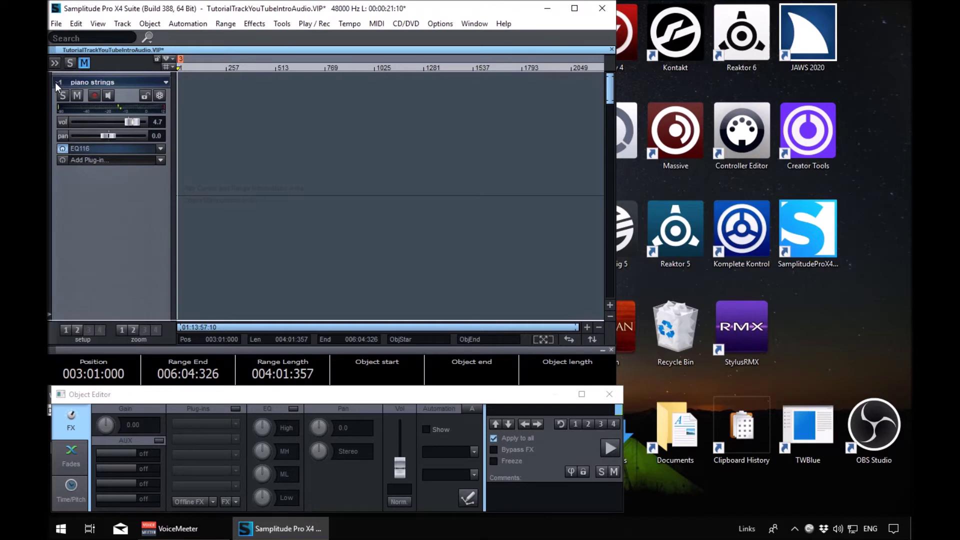
Jump between the markers at 003:01:000 and 005:01:000, finishing at 006:01:000
{"action": "key", "text": "Right"}
{"action": "key", "text": "Right"}
{"action": "key", "text": "Left"}
{"action": "key", "text": "Left"}
{"action": "key", "text": "Left"}
{"action": "key", "text": "Left"}
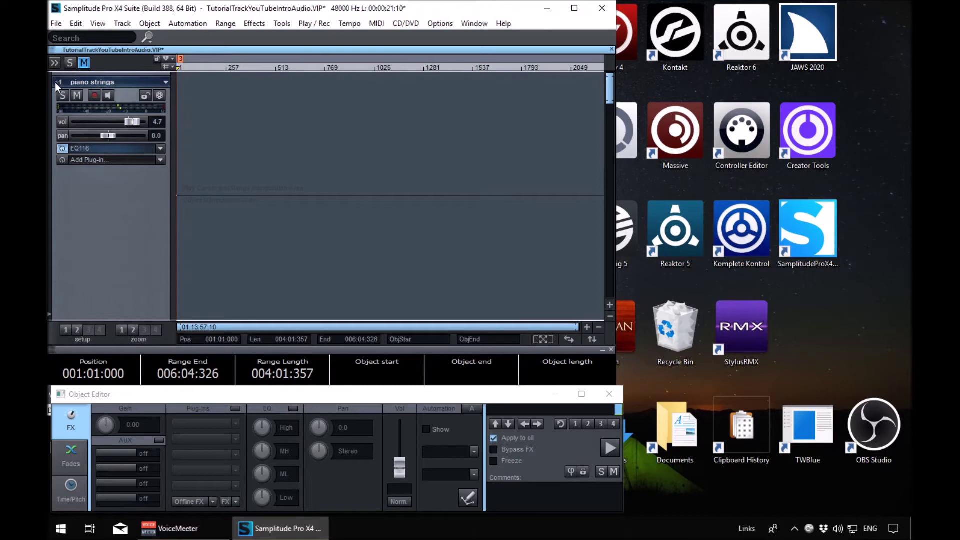
{"action": "key", "text": "Right"}
{"action": "key", "text": "Right"}
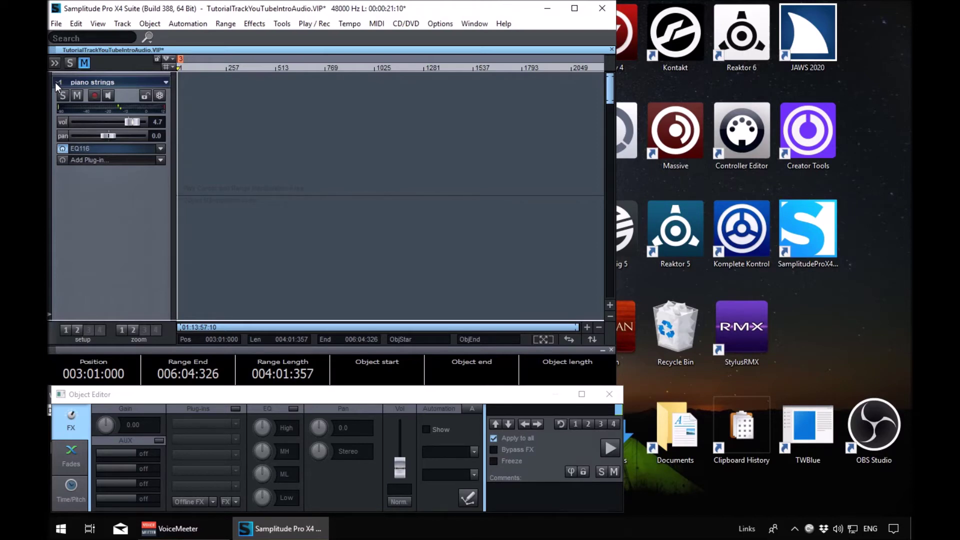
{"action": "key", "text": "Right"}
{"action": "key", "text": "Right"}
{"action": "key", "text": "Right"}
Add a marker named 'test marker' at 004:01:000 and bring up the marker list
{"action": "key", "text": "Left"}
{"action": "key", "text": "Left"}
{"action": "key", "text": "shift+m"}
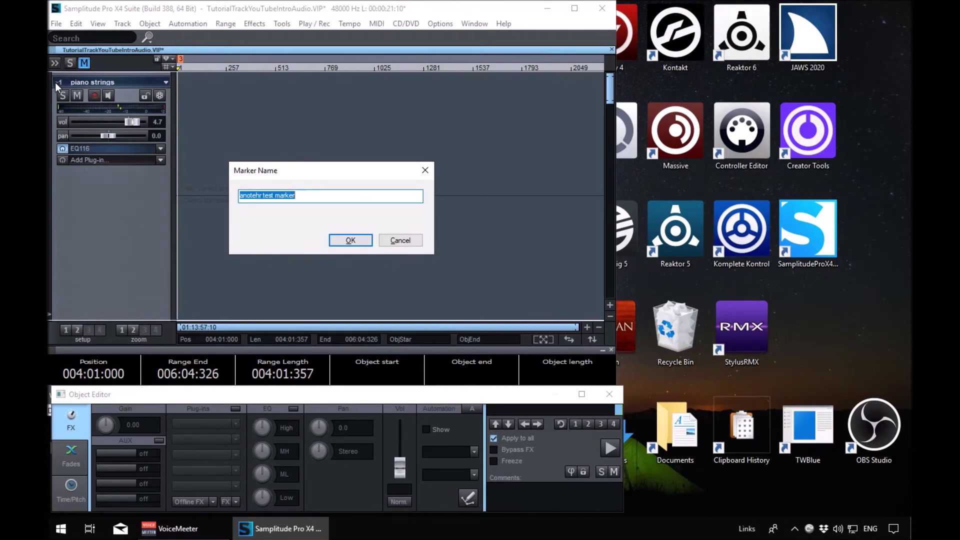
{"action": "type", "text": "test m"}
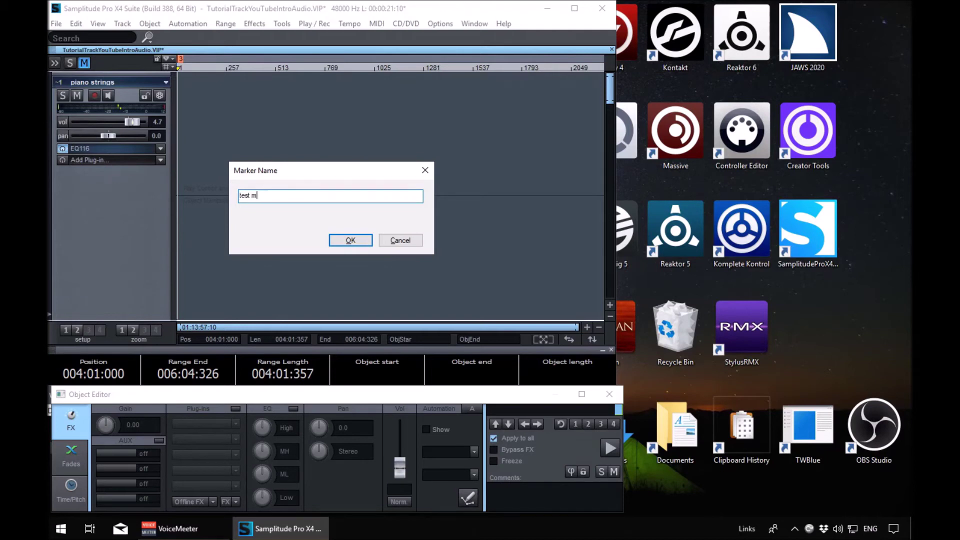
{"action": "type", "text": "arker"}
{"action": "key", "text": "Return"}
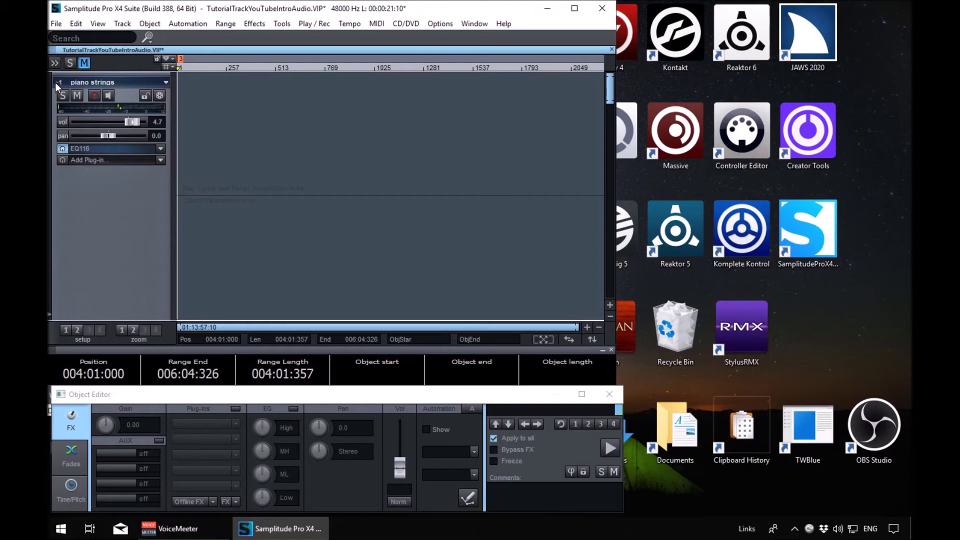
{"action": "key", "text": "shift+m"}
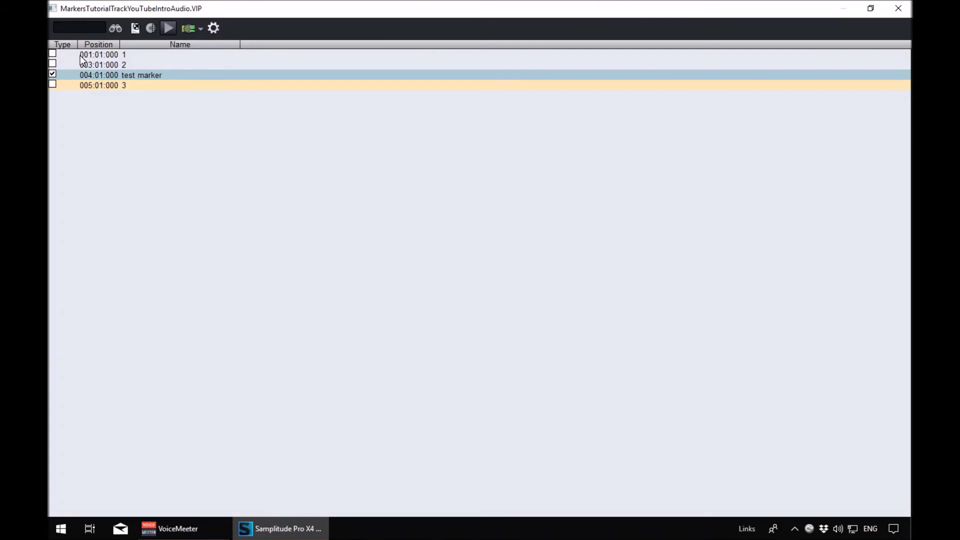
Select marker 2, then marker 1 at 001:01:000 in the Marker Manager, then close it
{"action": "key", "text": "Up"}
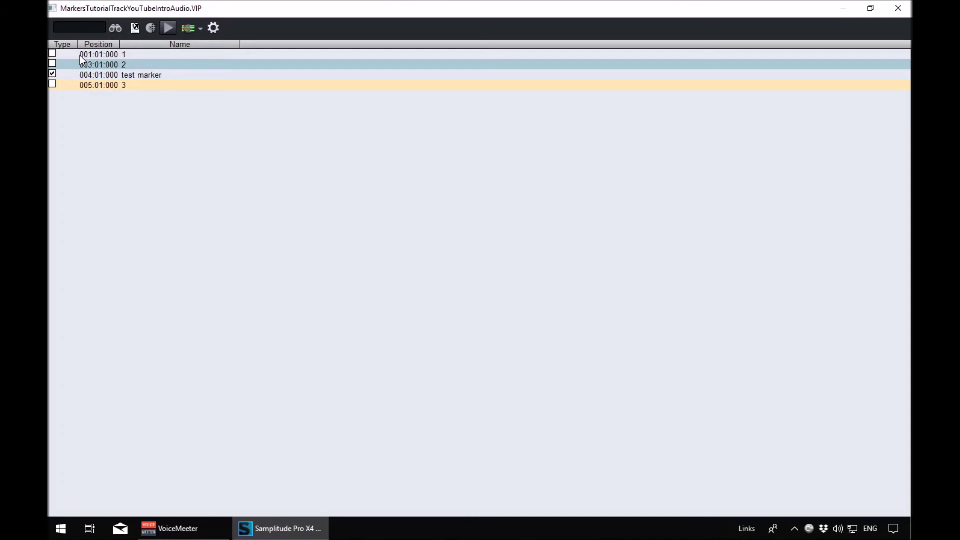
{"action": "left_click", "coordinate": [81, 56]}
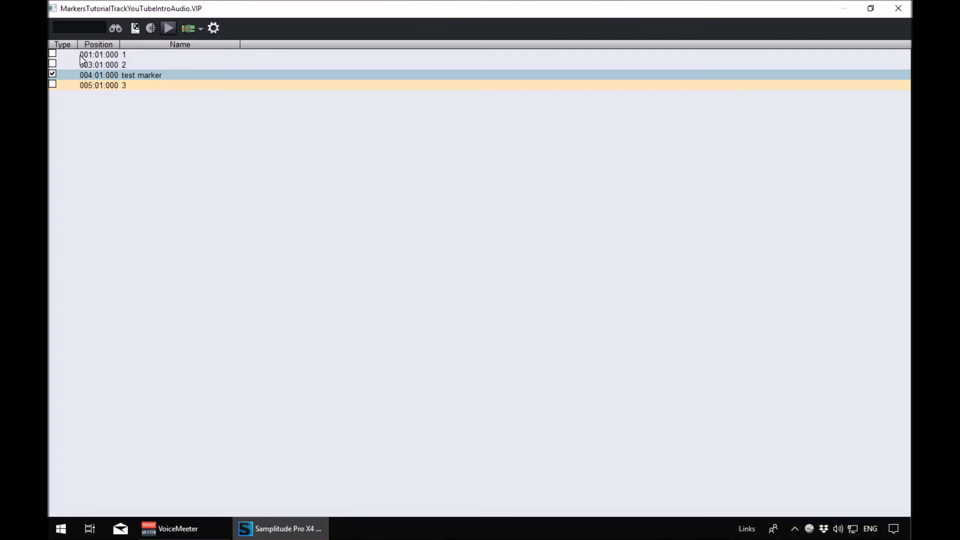
{"action": "key", "text": "Escape"}
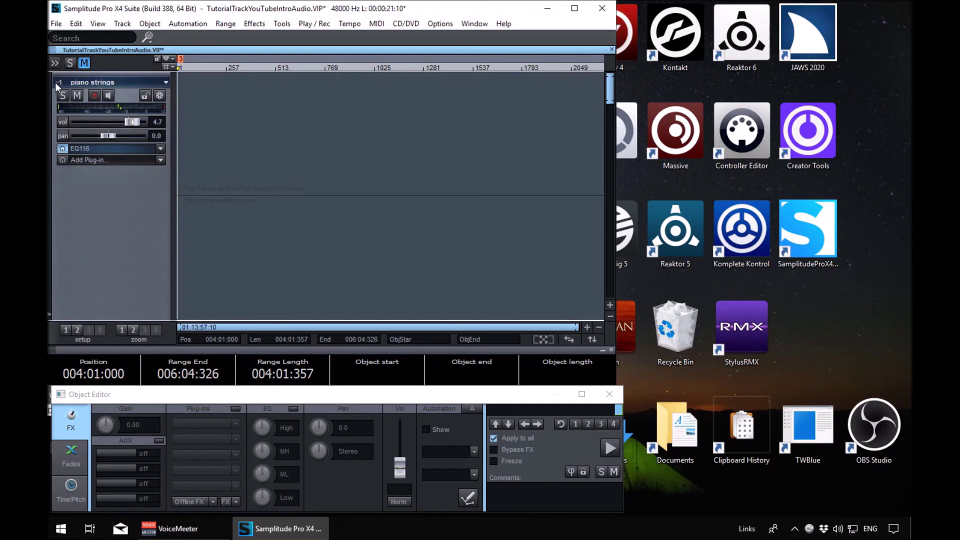
Delete all project markers with Ctrl+Shift+Delete and confirm the deletion
{"action": "key", "text": "ctrl+shift+Delete"}
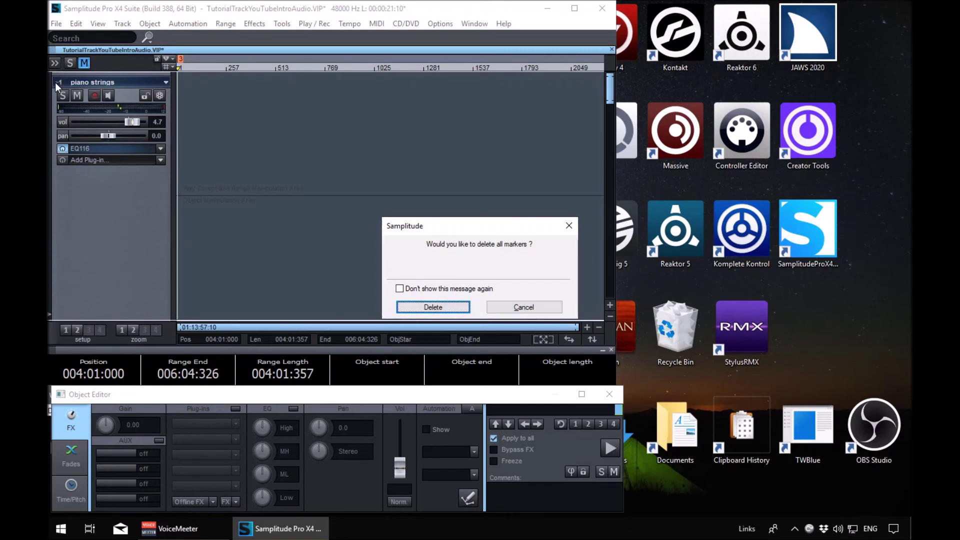
{"action": "key", "text": "Return"}
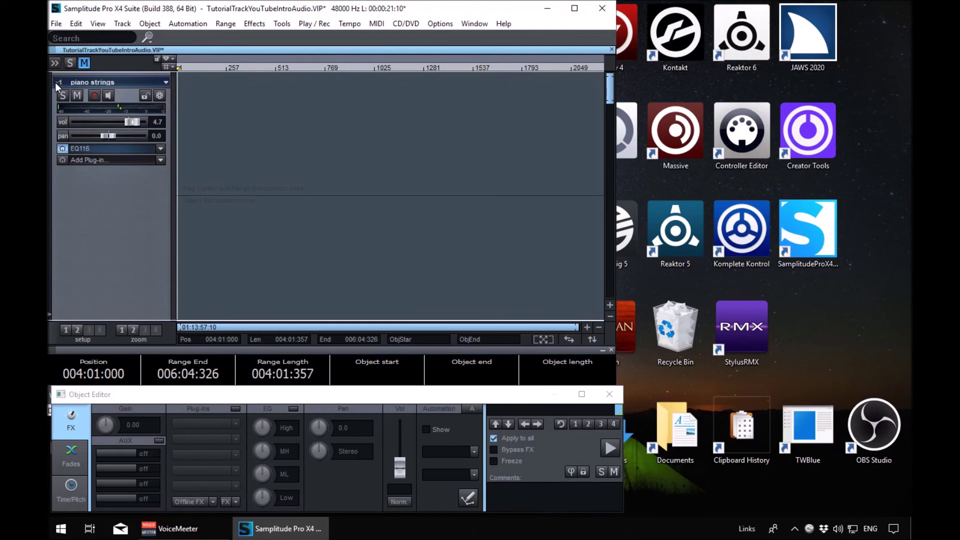